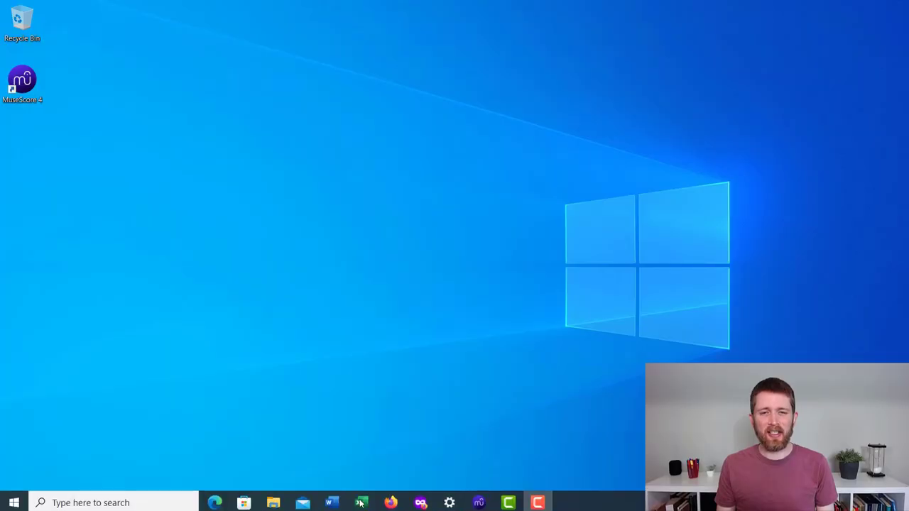
- Launch MuseScore 4 from the taskbar with the beams tutorial score
left_click(478, 501)
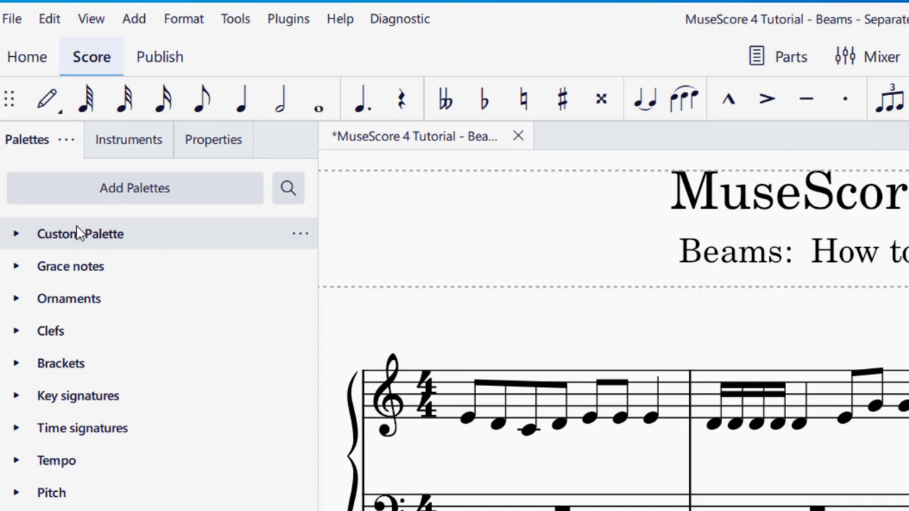
- Add the Beam properties palette from the Add Palettes list
left_click(171, 190)
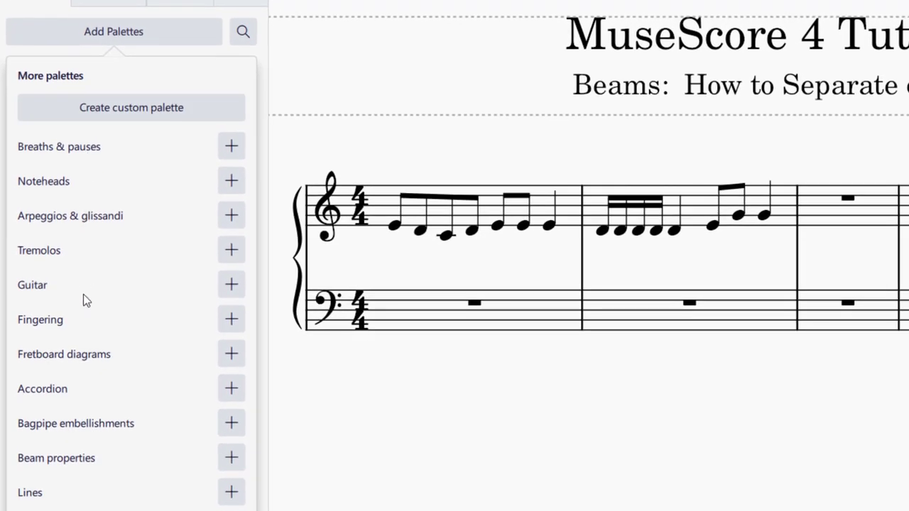
left_click(232, 459)
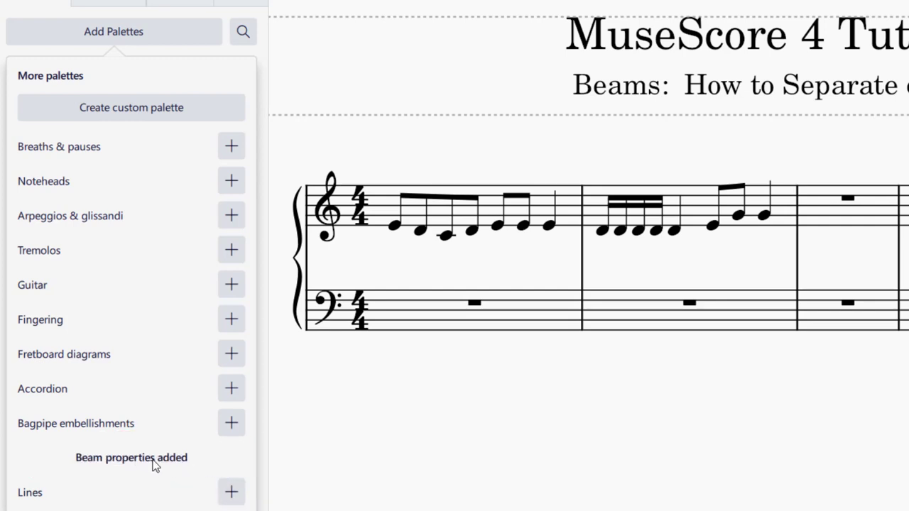
left_click(295, 143)
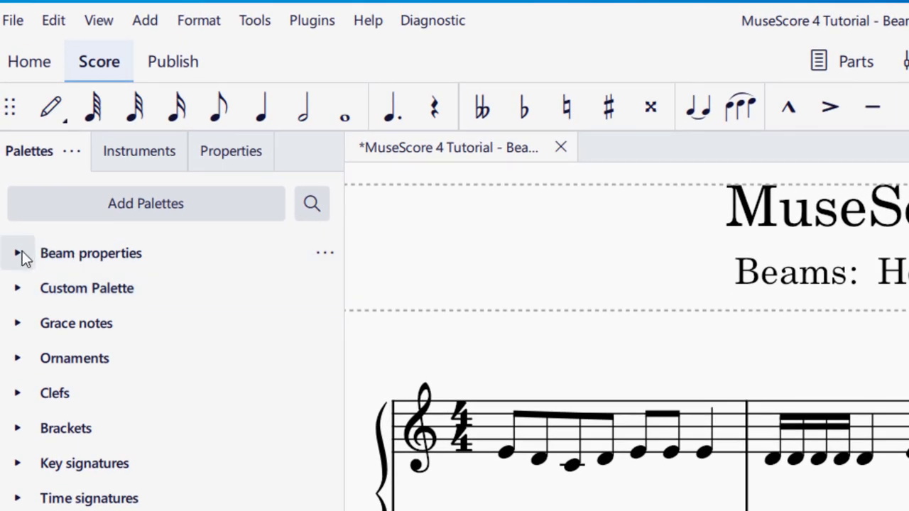
- Expand Beam properties and apply No beam to measure 1's first eighth note
left_click(19, 254)
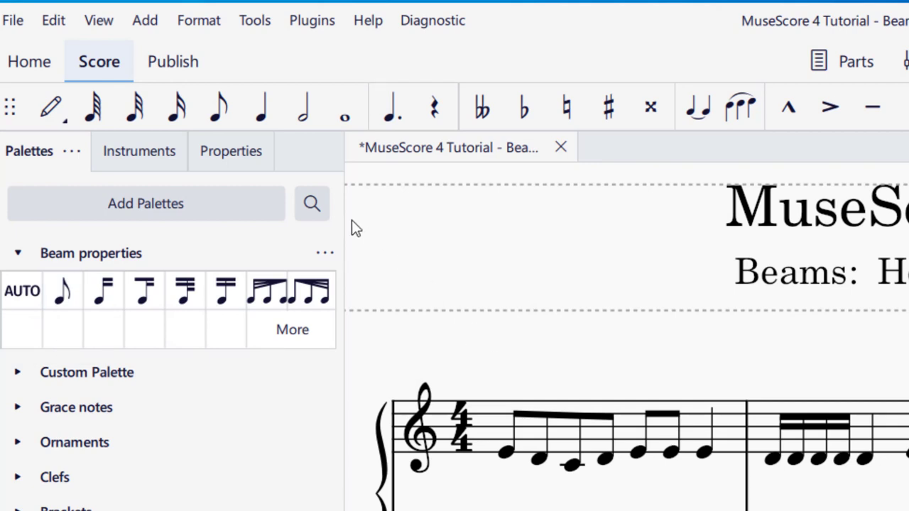
left_click(51, 110)
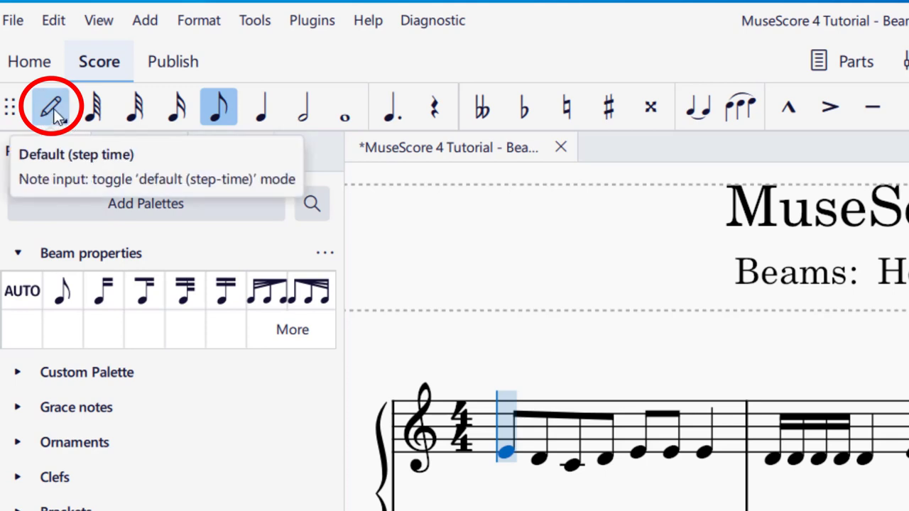
left_click(56, 112)
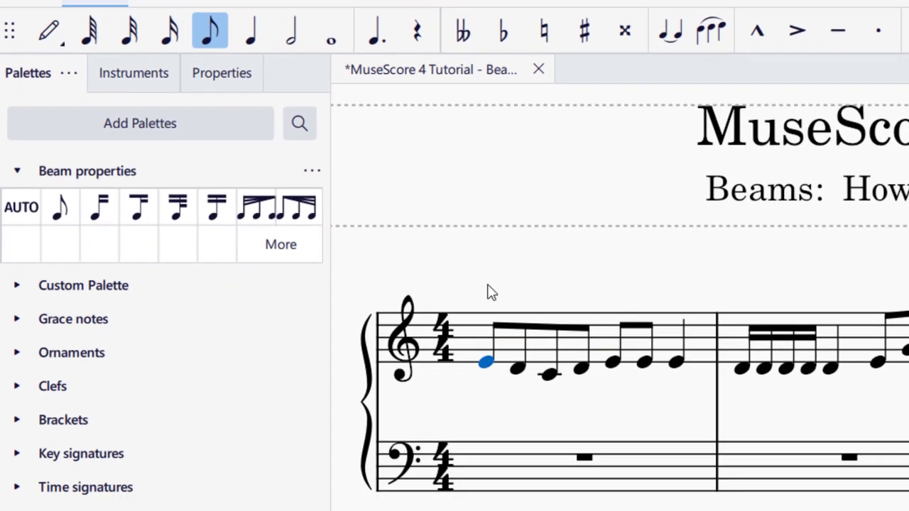
key("Escape")
left_click(486, 358)
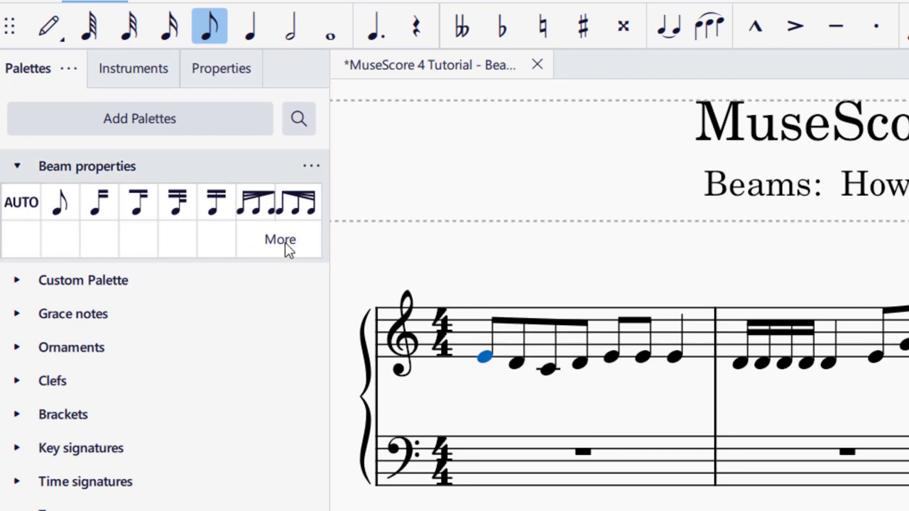
left_click(61, 206)
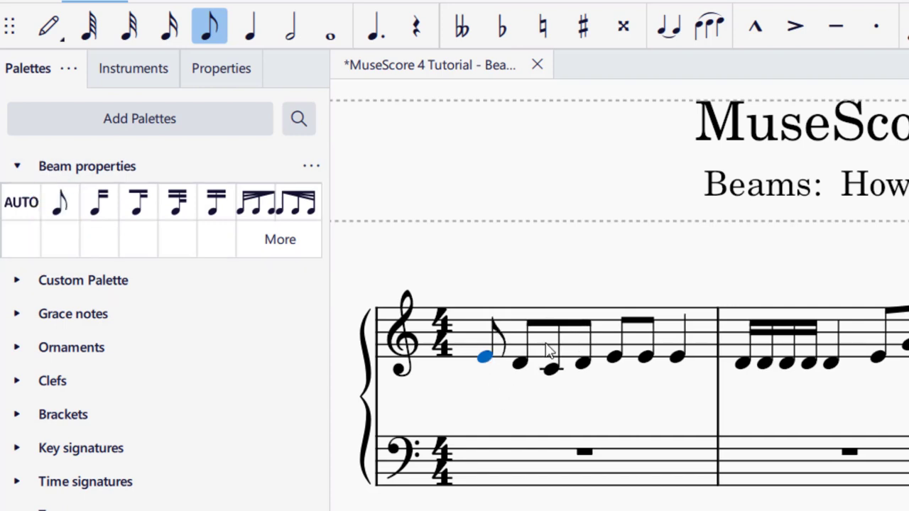
- Apply No beam to the whole first measure
left_click(602, 328)
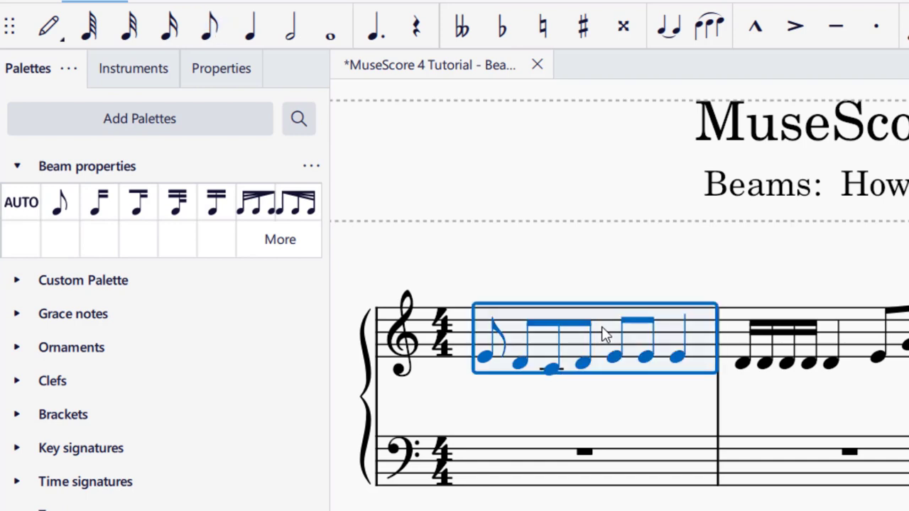
left_click(74, 204)
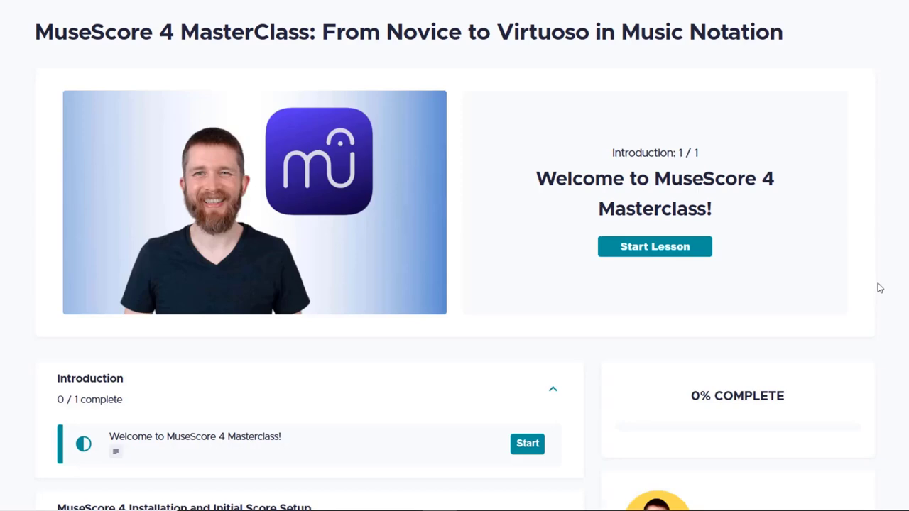
- Scroll the course page and start the Custom Instruments lesson video
scroll(879, 287, "down", 5)
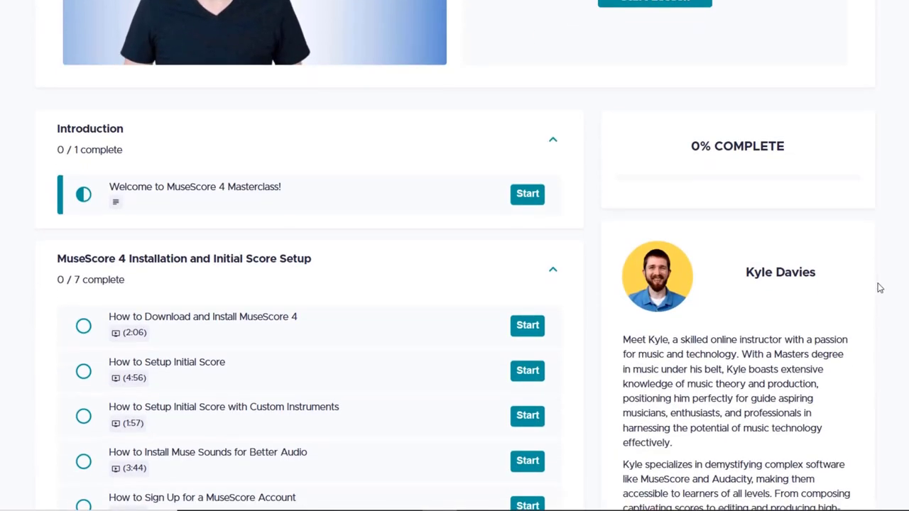
scroll(880, 288, "down", 3)
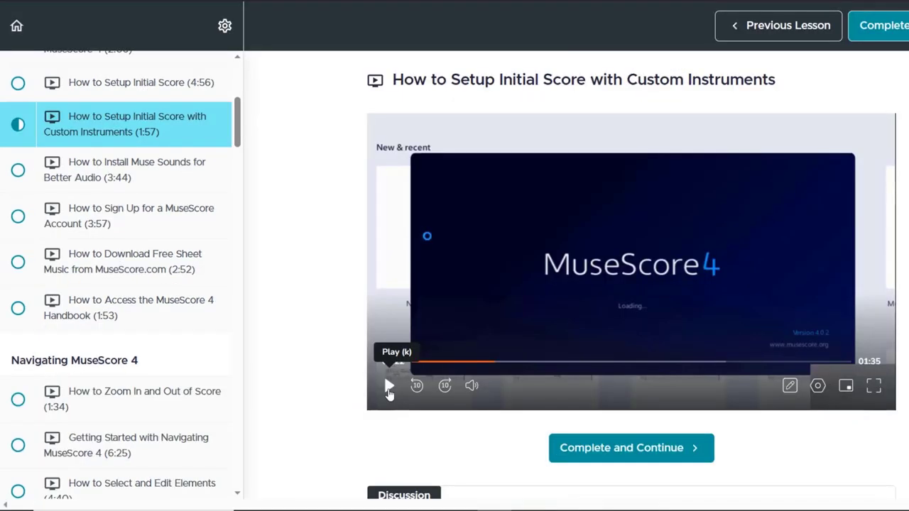
left_click(389, 387)
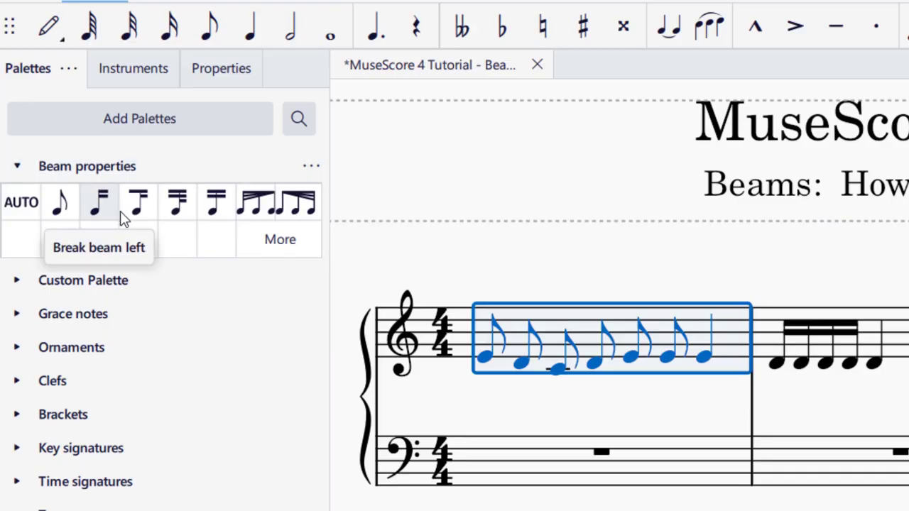
- Cycle measure 1's beaming through Auto, Join, No beam, Join and back to Auto
left_click(27, 208)
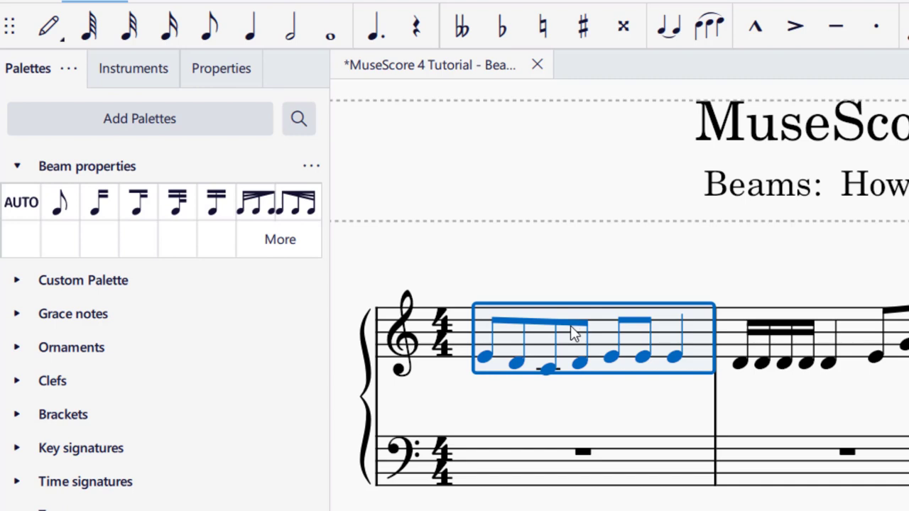
left_click(137, 206)
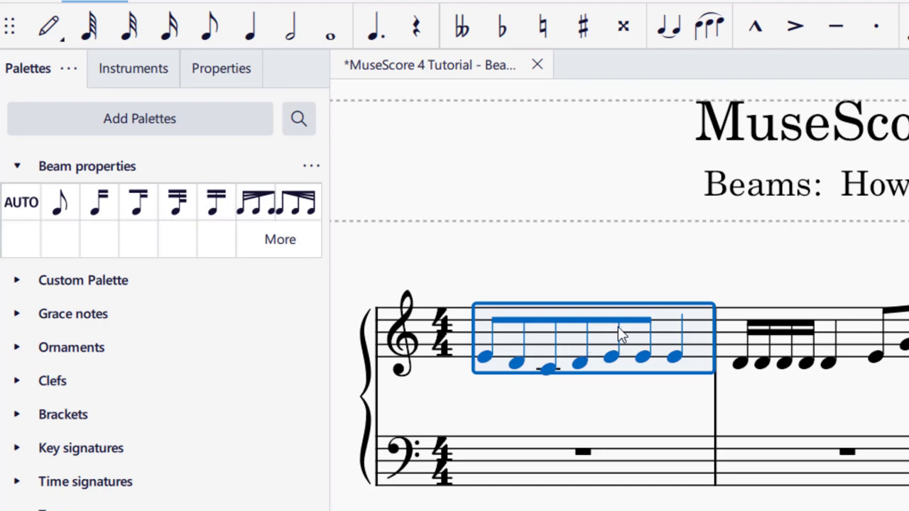
left_click(99, 205)
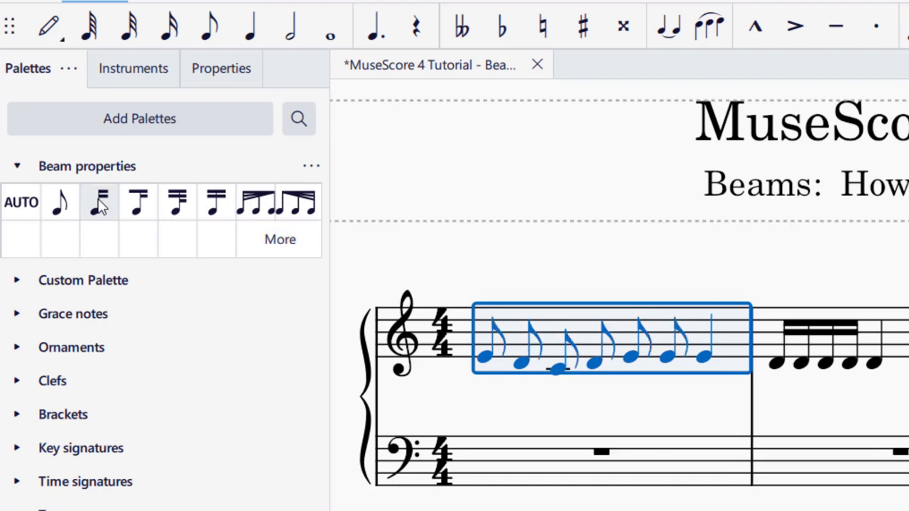
left_click(141, 212)
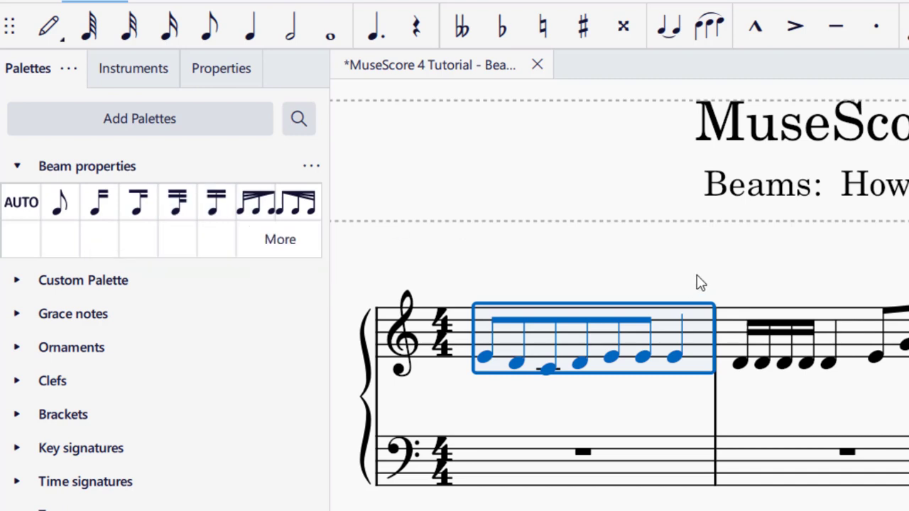
left_click(14, 210)
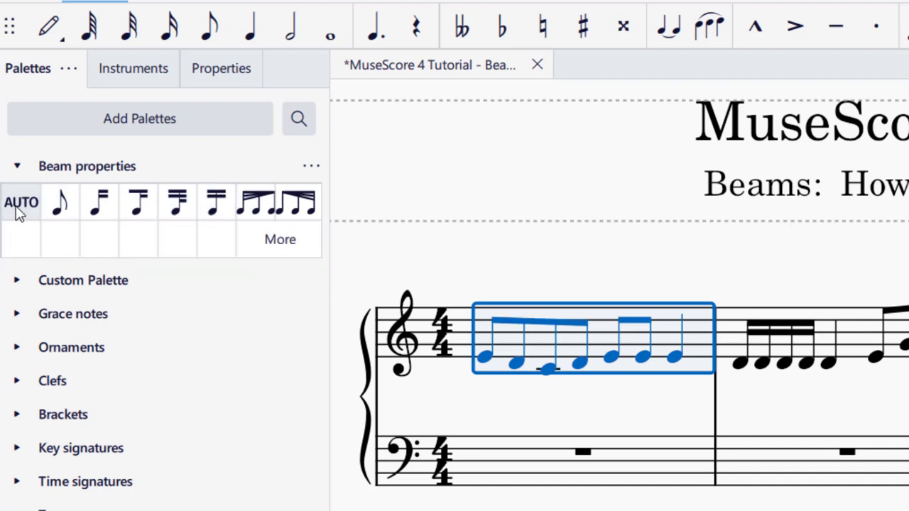
- Unbeam measure 2's first sixteenth, restore Auto, then show measure 1's first note properties
left_click(738, 364)
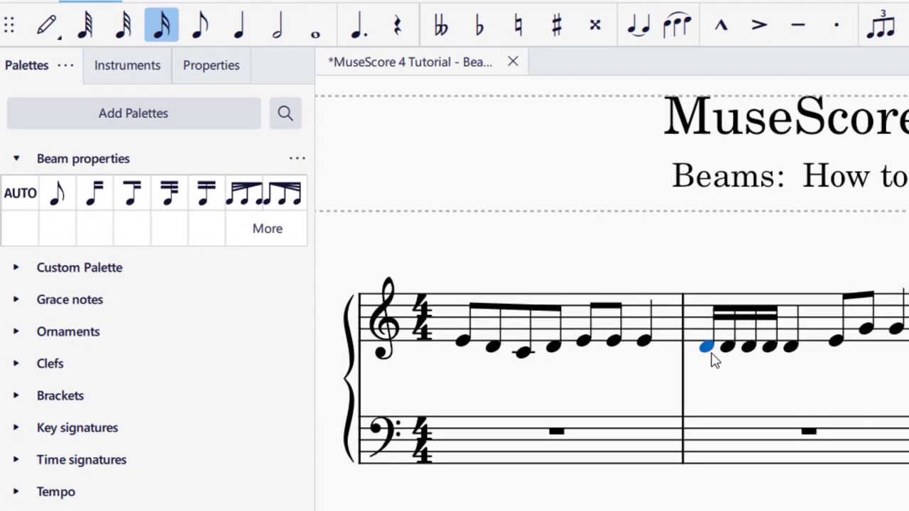
left_click(59, 197)
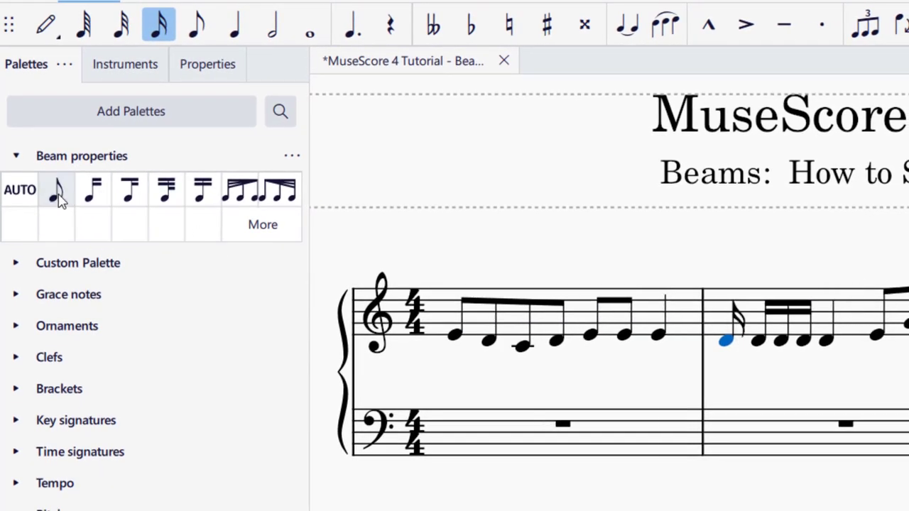
left_click(29, 190)
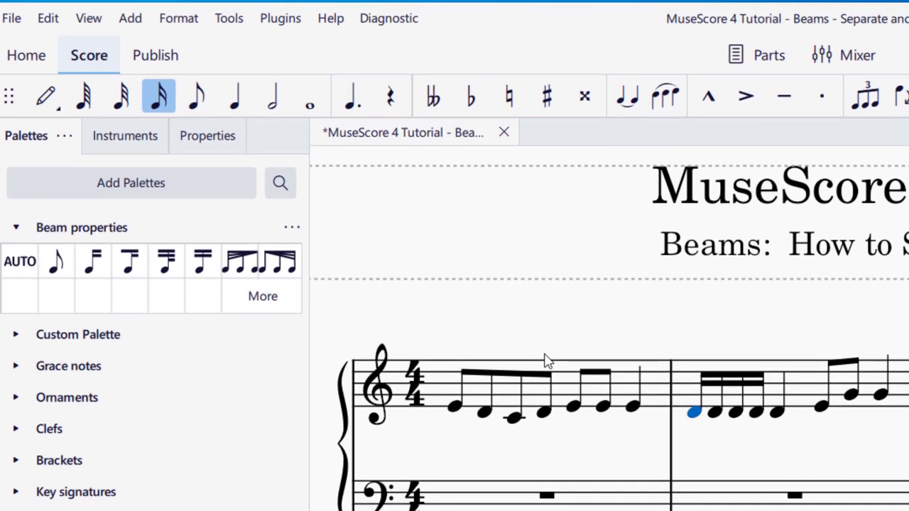
left_click(455, 407)
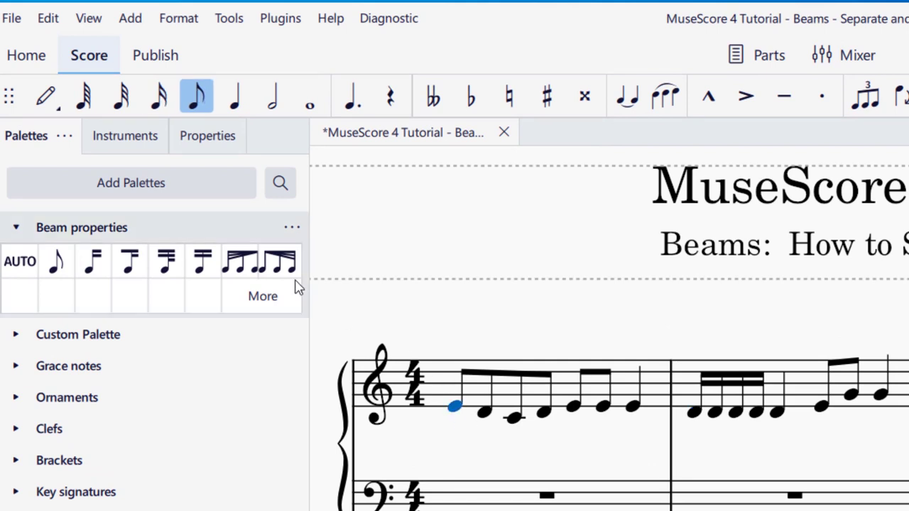
left_click(217, 147)
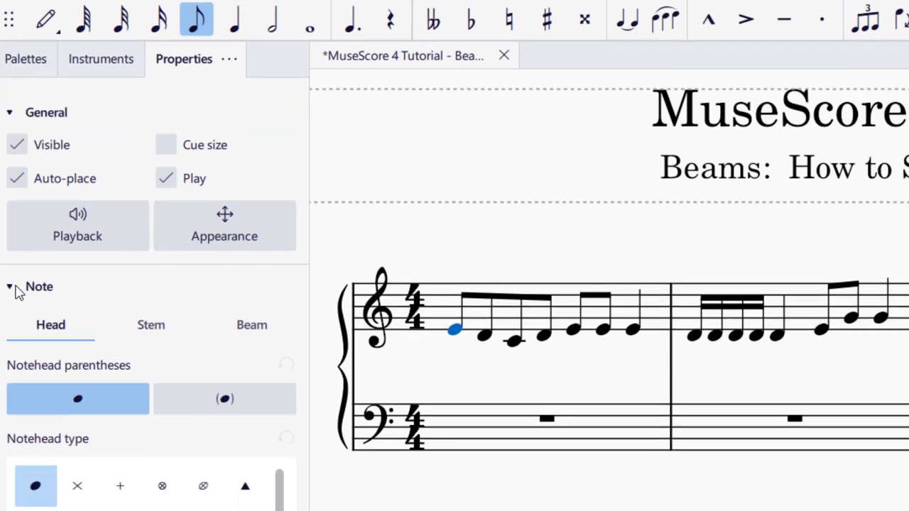
- Bring up the Beam options in the first note's properties
left_click(10, 364)
left_click(11, 365)
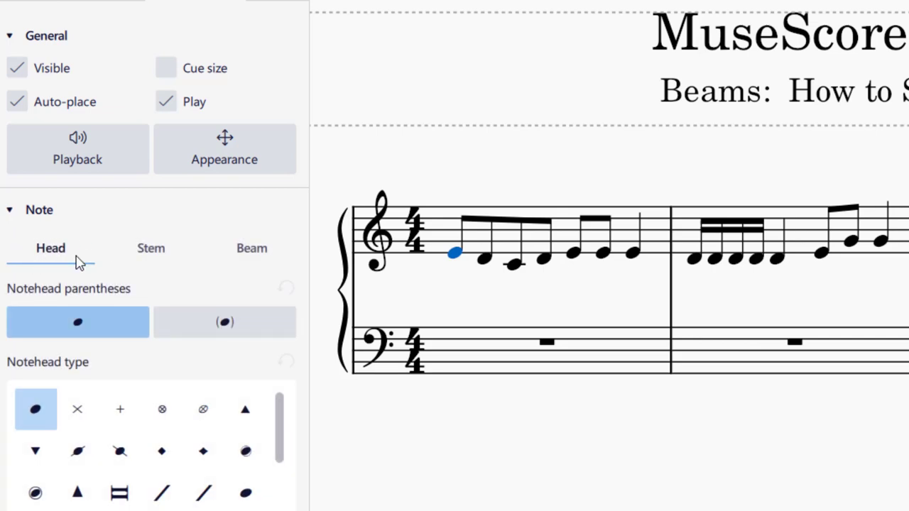
left_click(157, 256)
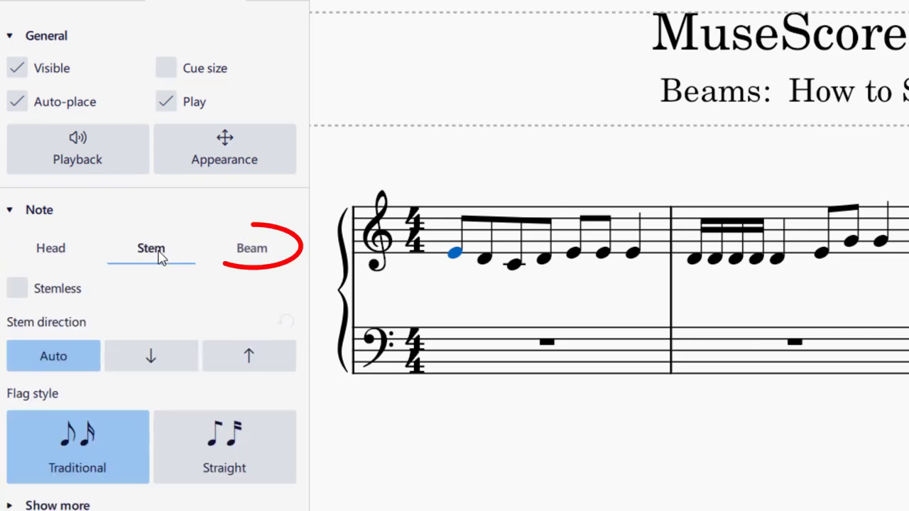
left_click(254, 254)
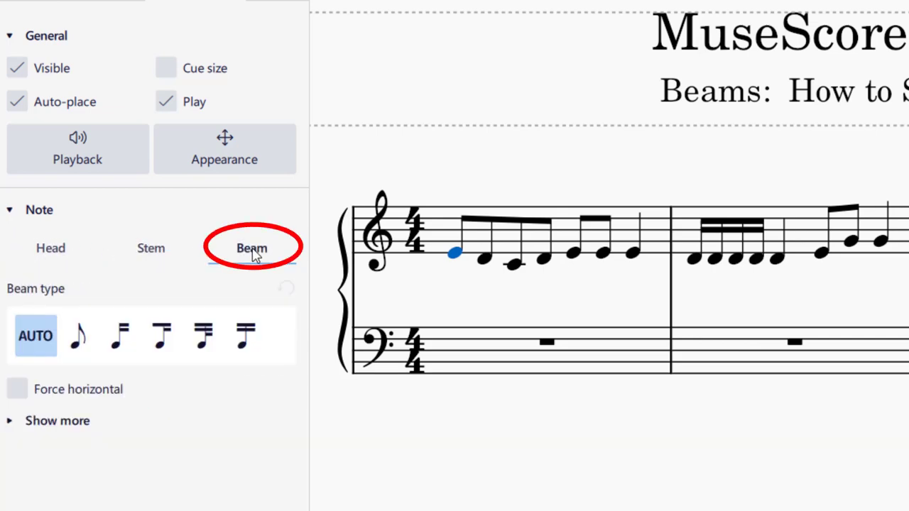
- Toggle Force horizontal on and off twice, then reveal the beam height settings
left_click(18, 390)
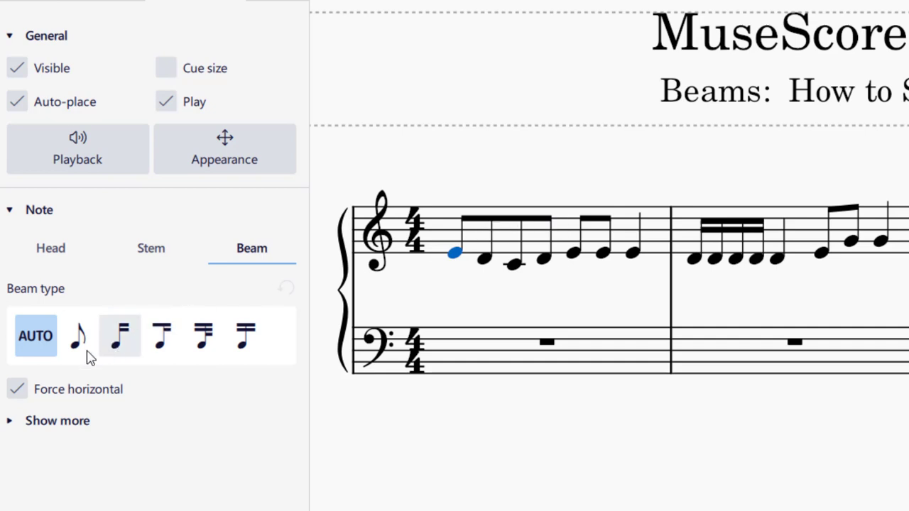
left_click(17, 389)
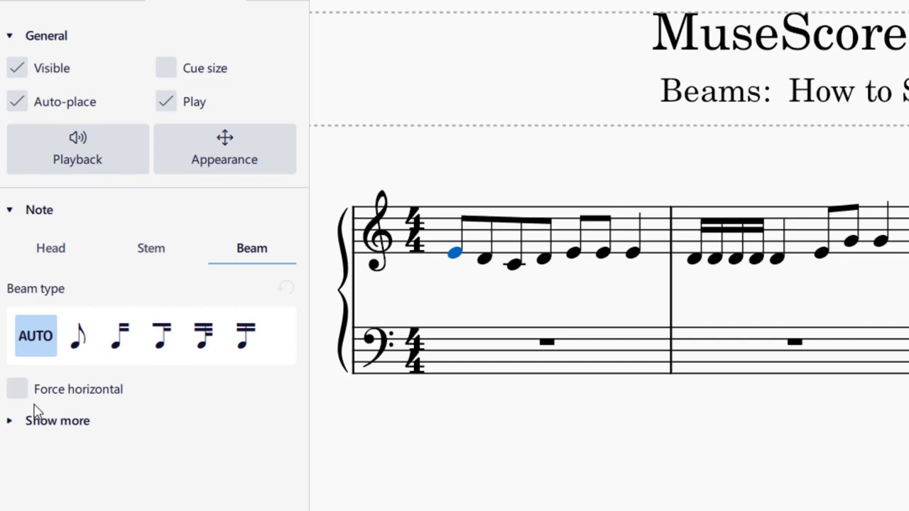
left_click(22, 392)
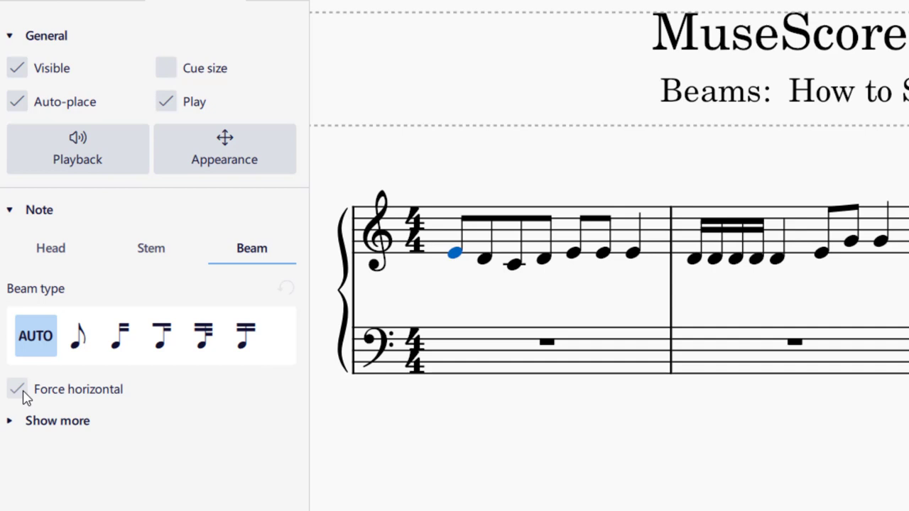
left_click(19, 390)
left_click(15, 426)
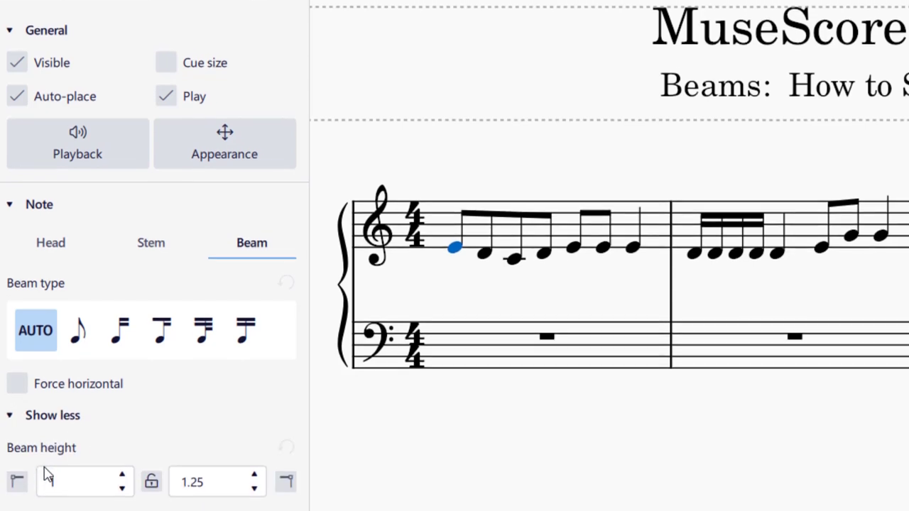
left_click(122, 481)
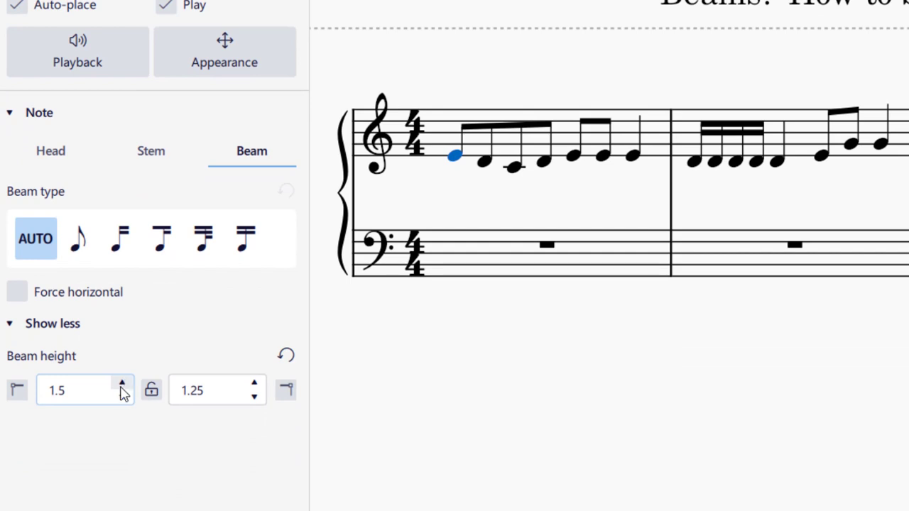
left_click(121, 398)
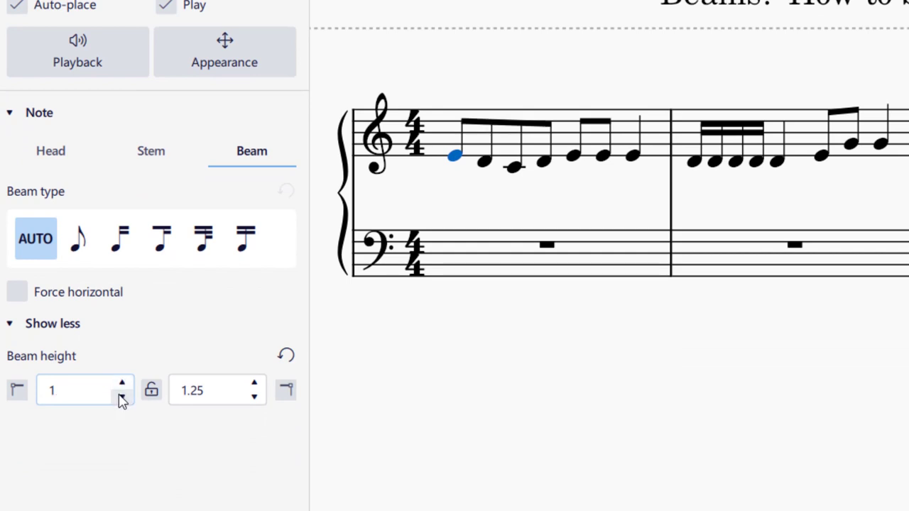
left_click(255, 384)
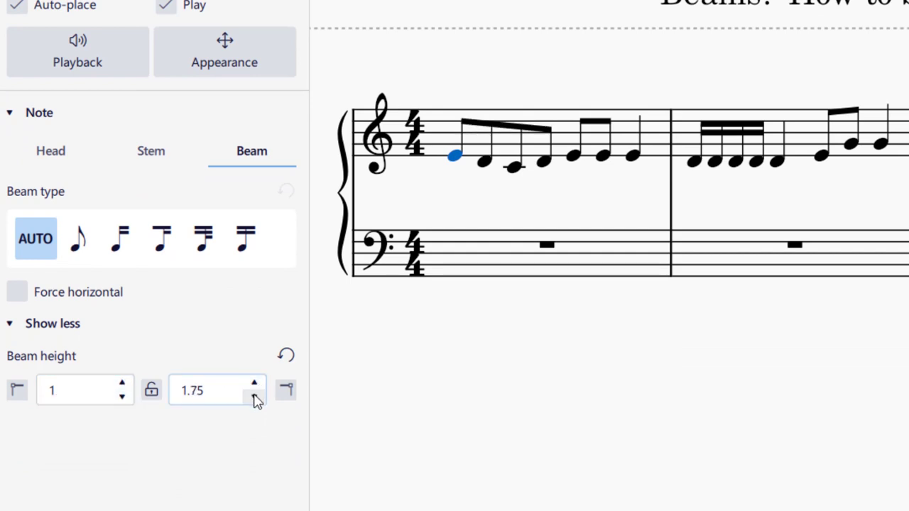
left_click(255, 397)
left_click(152, 392)
left_click(153, 392)
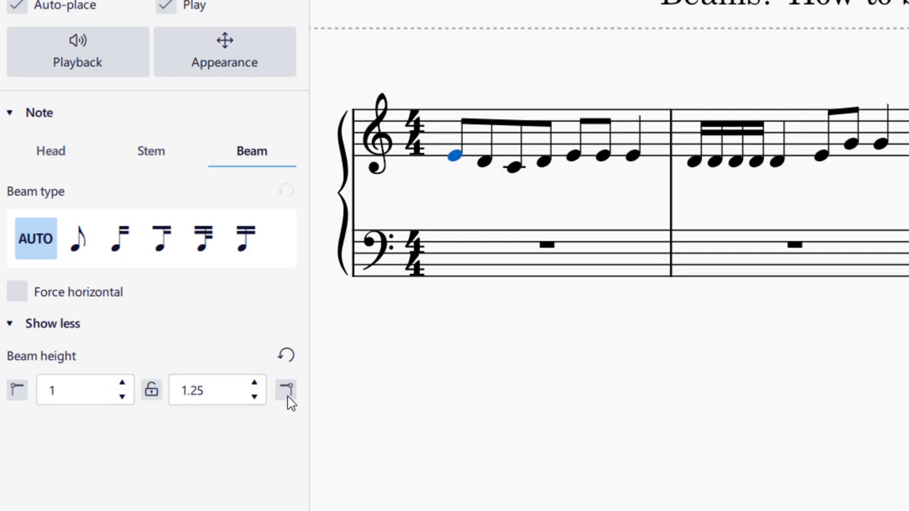
left_click(287, 356)
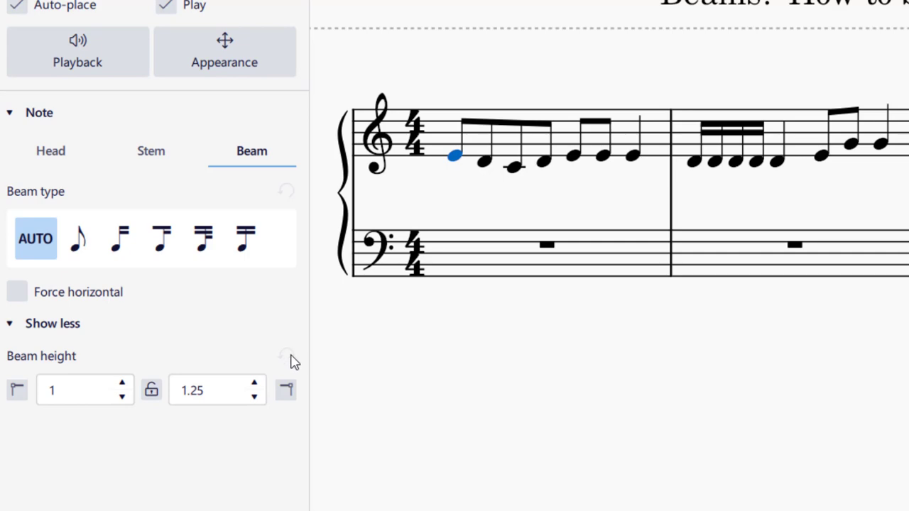